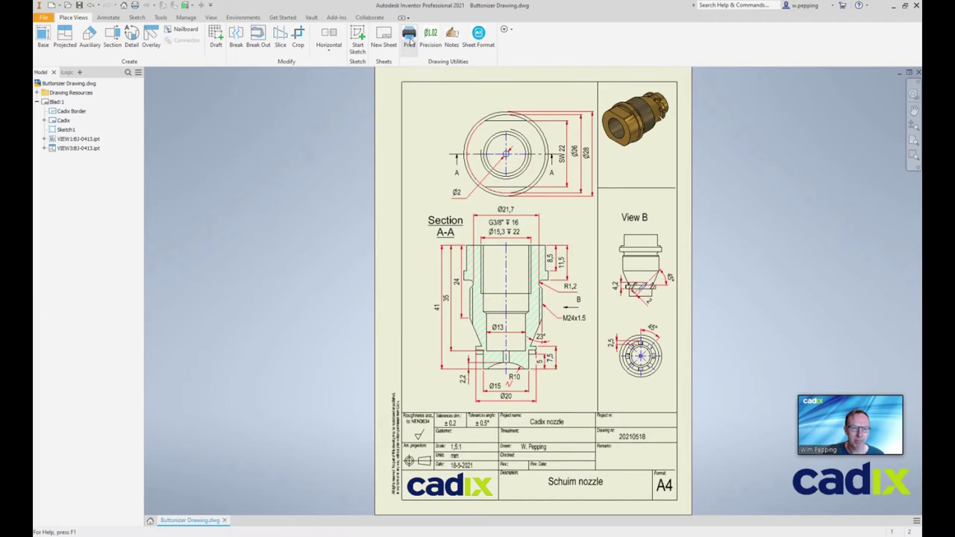
- Cancel the print tool, set all dimensions to 0.1234 precision, and select the Section A-A hatching
click(409, 37)
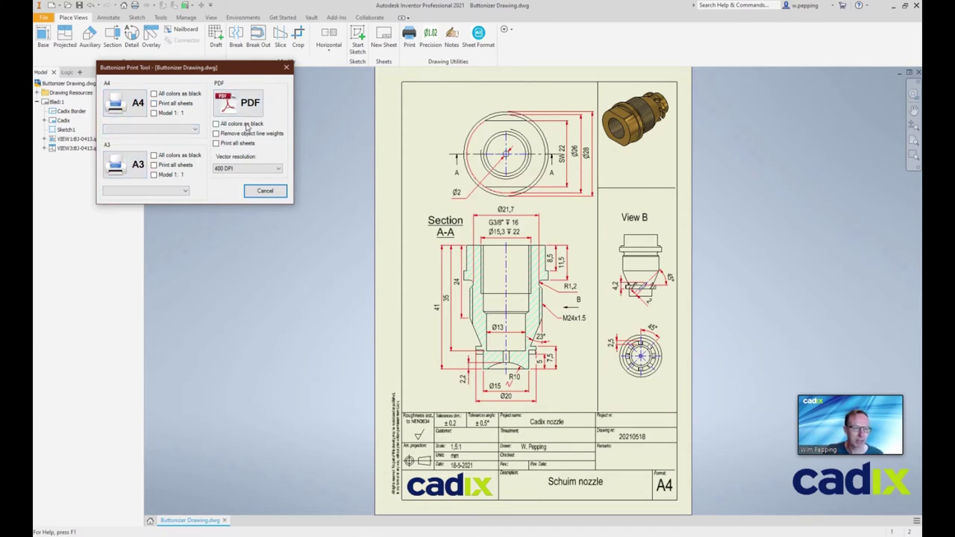
click(265, 192)
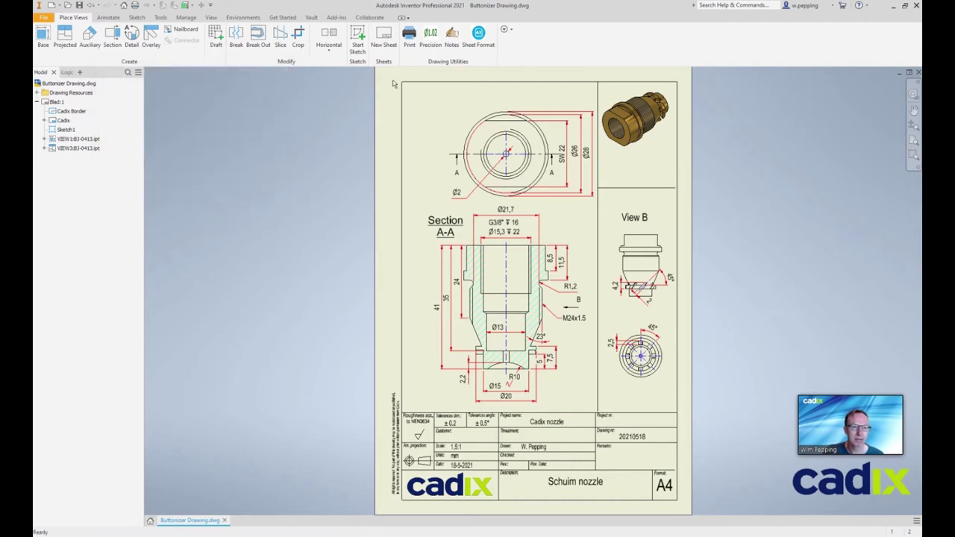
click(431, 37)
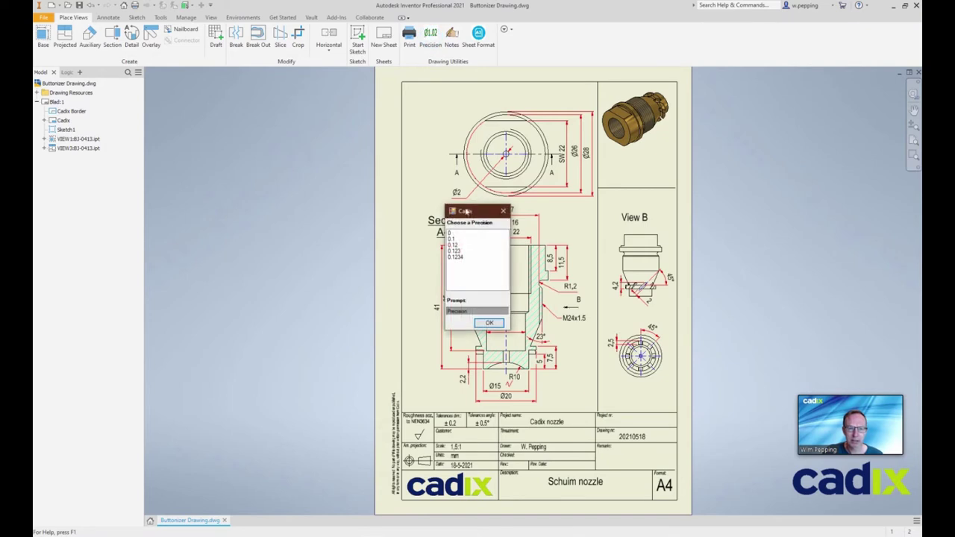
drag(474, 215, 362, 174)
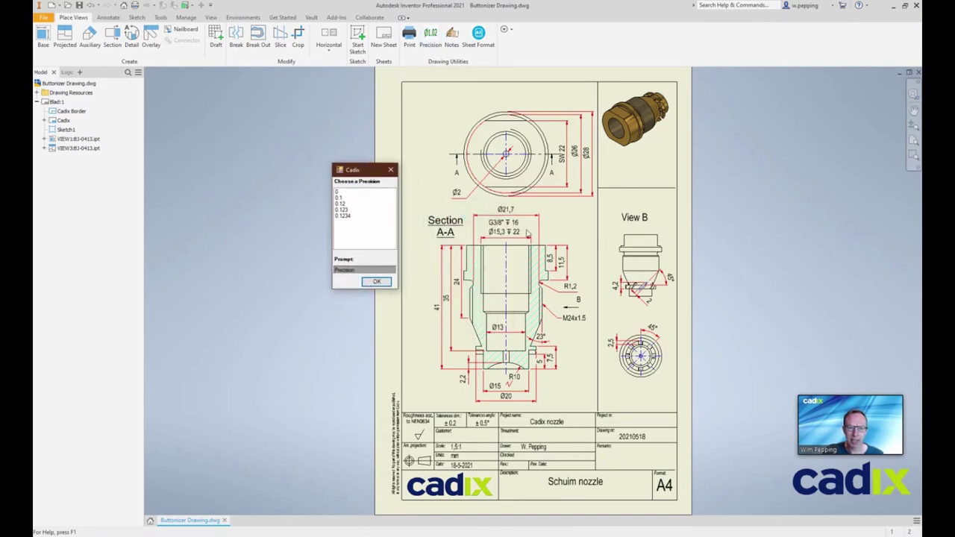
click(354, 216)
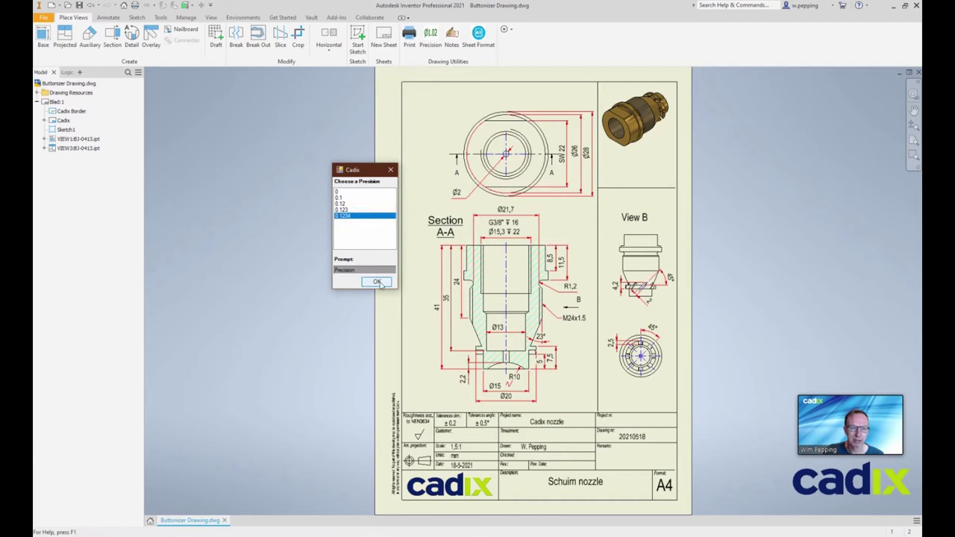
click(377, 281)
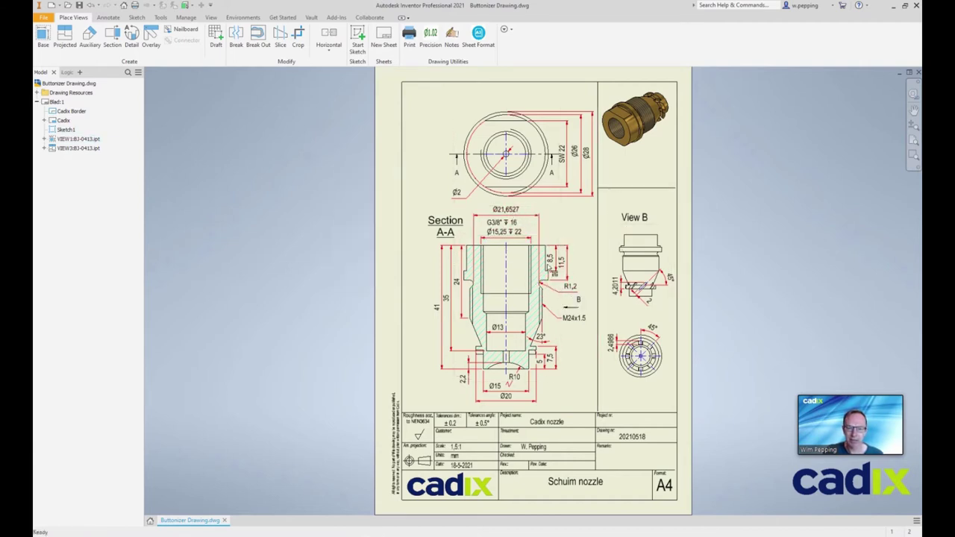
click(550, 271)
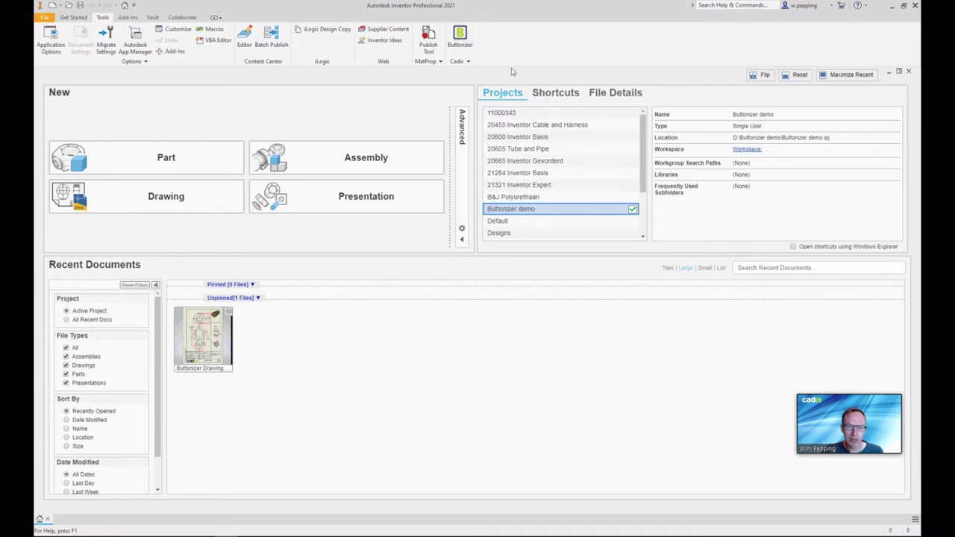
click(463, 38)
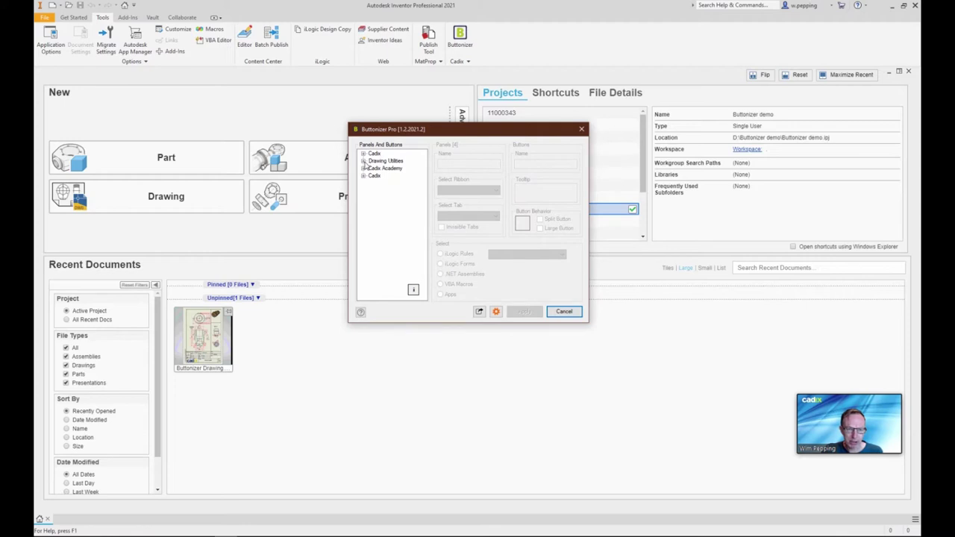
click(363, 161)
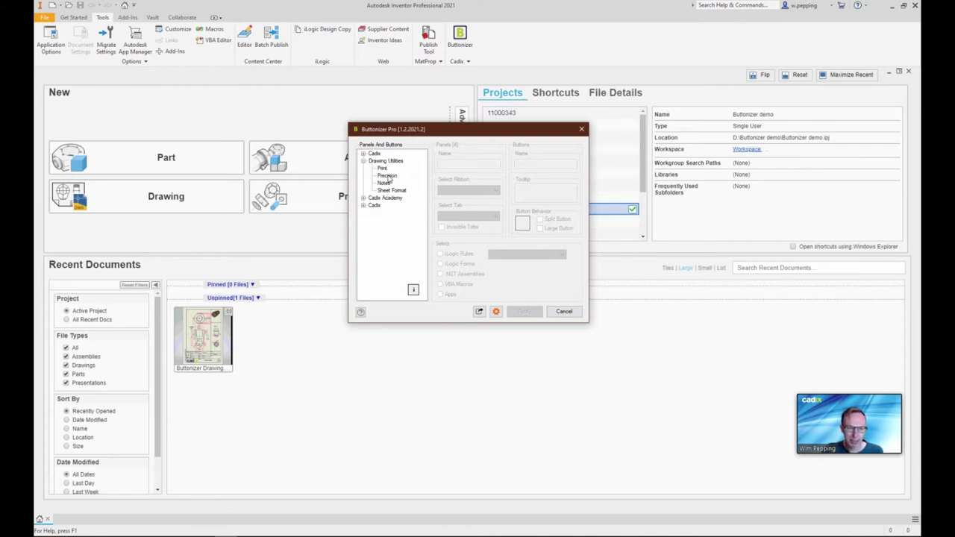
click(387, 175)
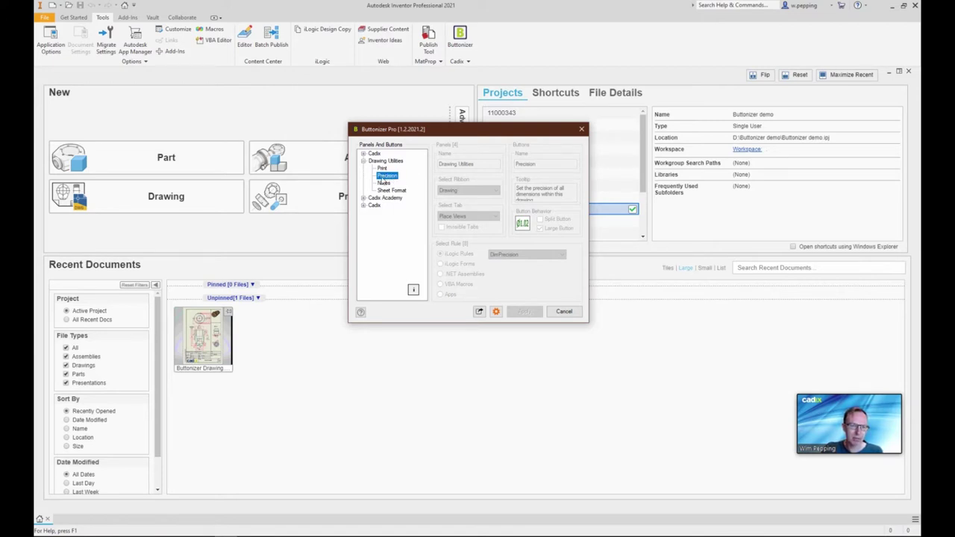
right_click(389, 177)
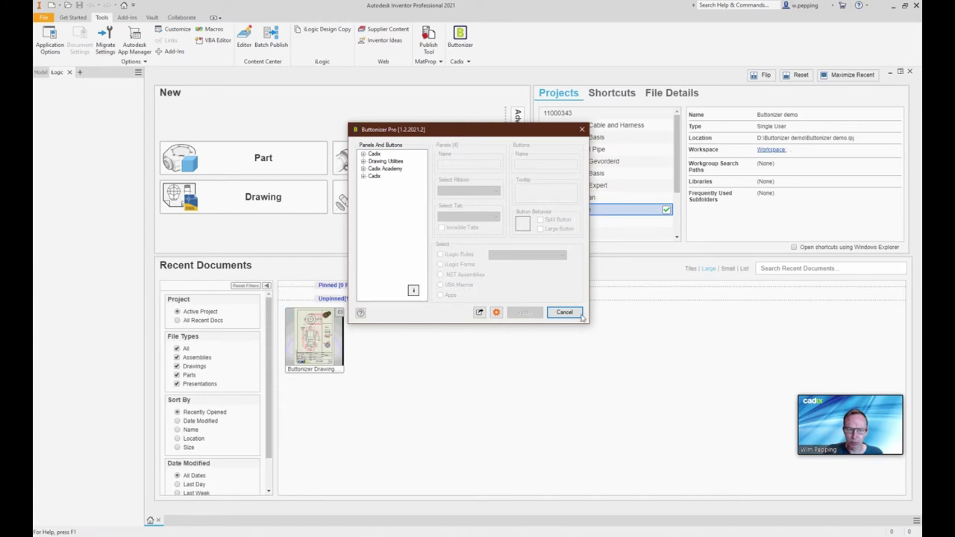
click(363, 176)
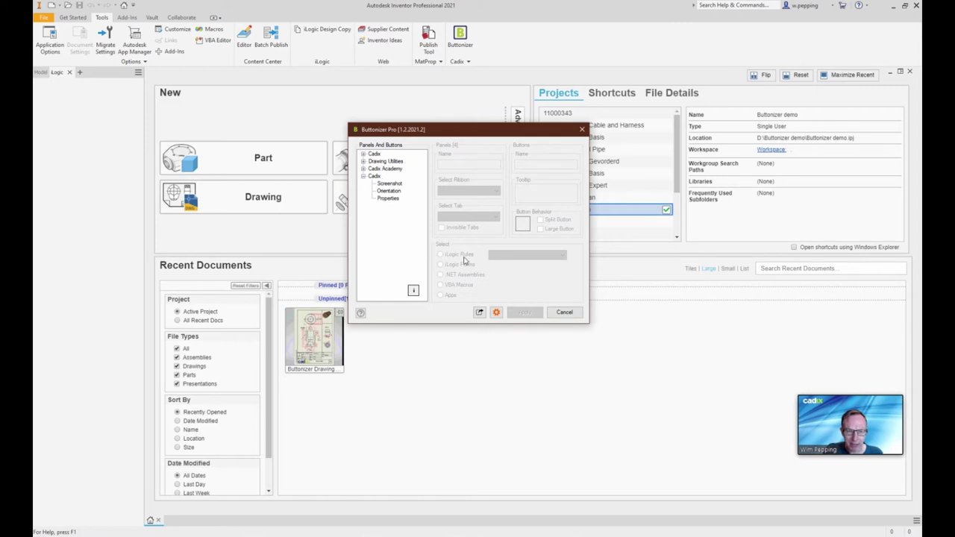
click(563, 312)
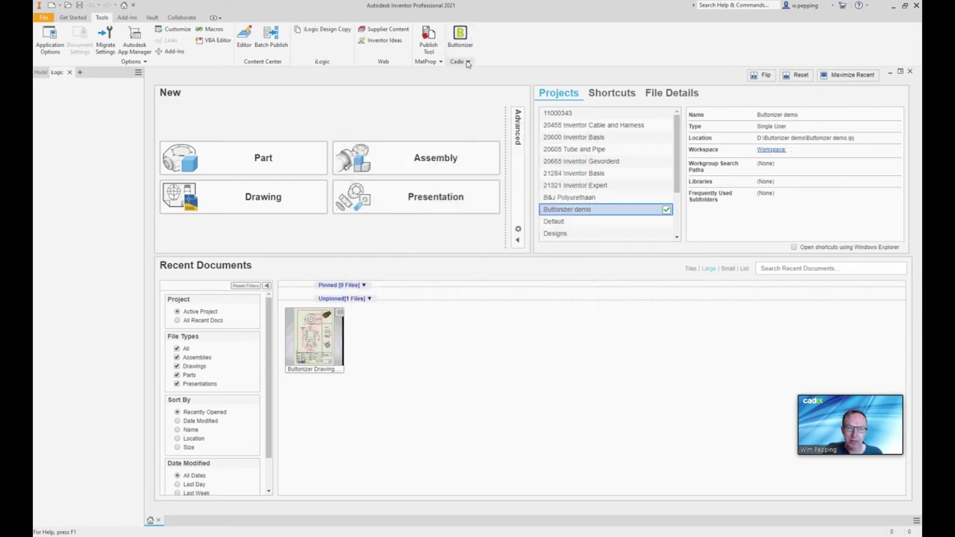
- Open the Cadix website from the Cadix panel's extra links and scroll down the page
click(469, 64)
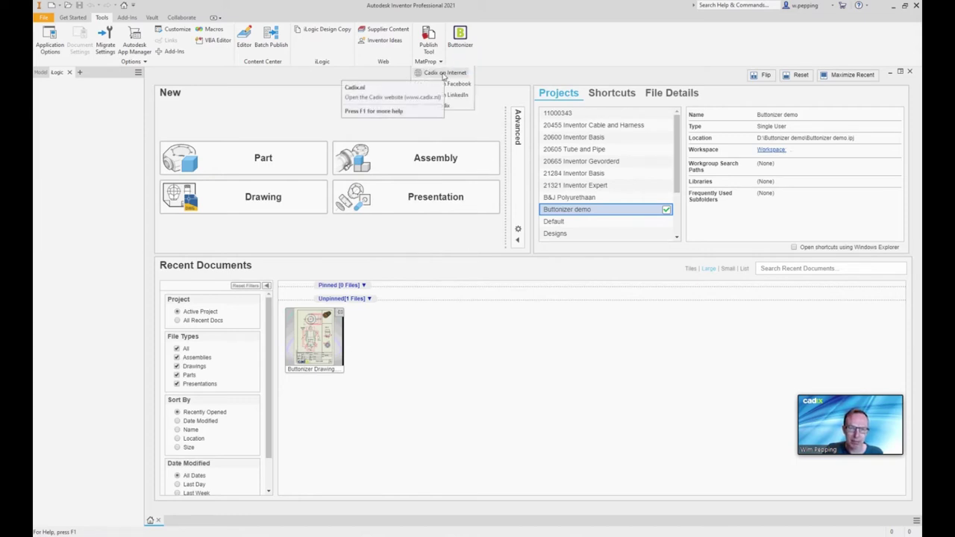
click(447, 74)
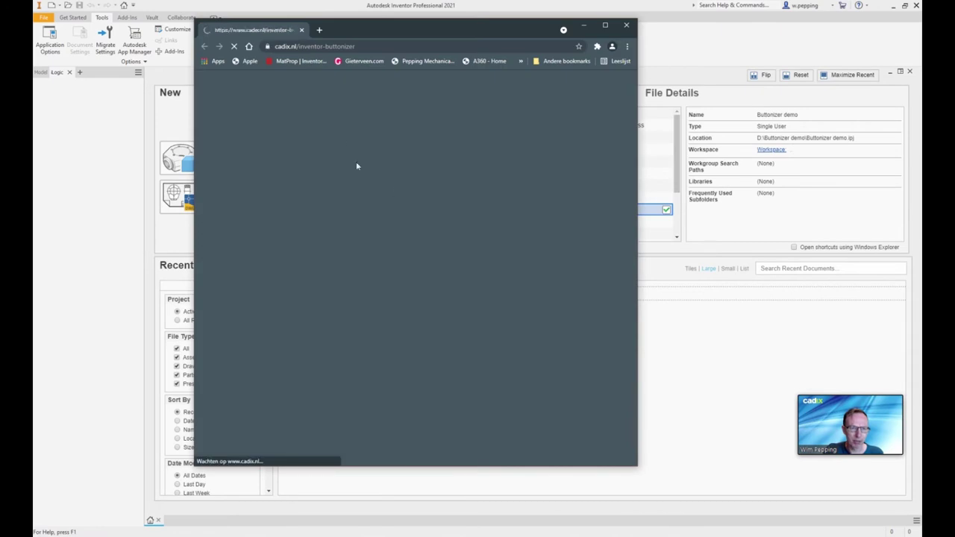
scroll(351, 268, down, 1)
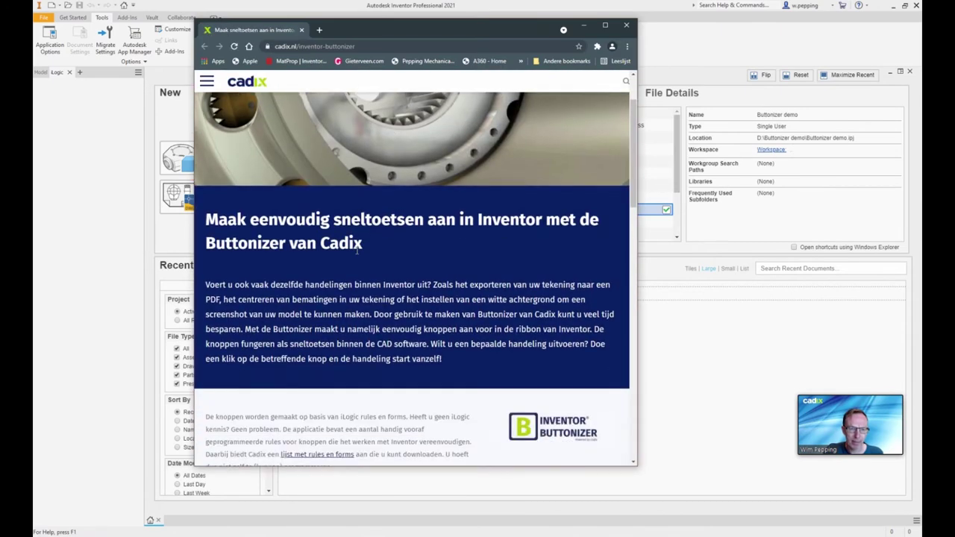
scroll(343, 253, down, 2)
scroll(333, 229, down, 1)
scroll(334, 229, down, 1)
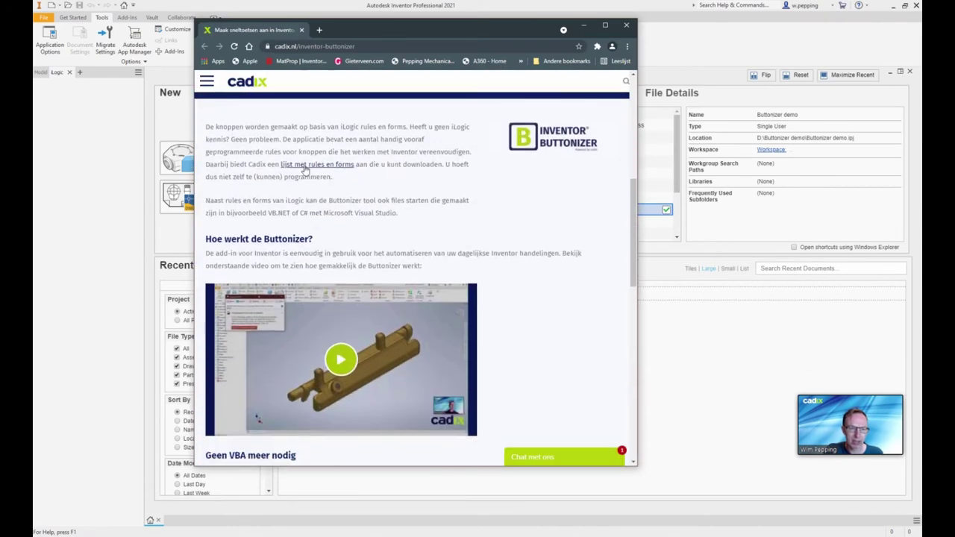
- Download the Background Toggle rule as a .txt file from the Buttonizer rules and forms list
click(310, 167)
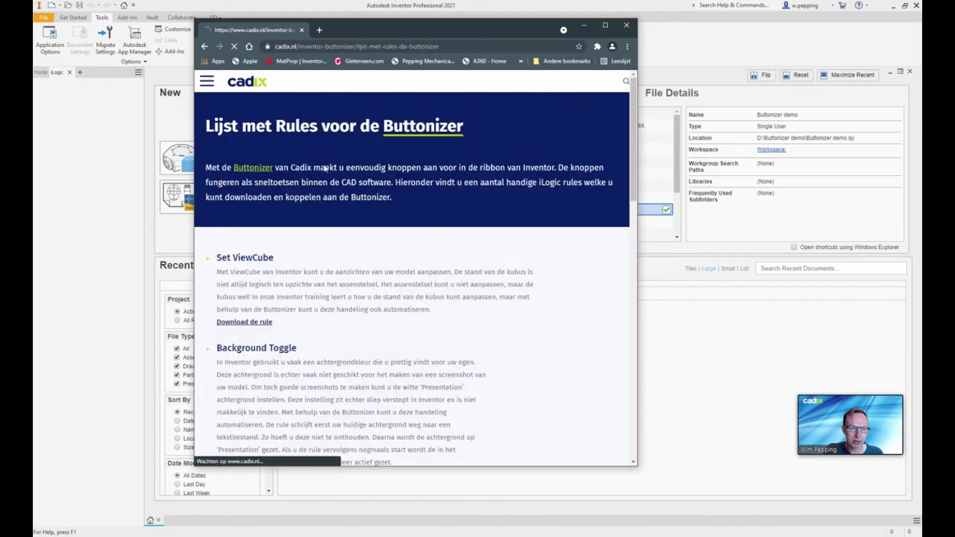
scroll(256, 223, down, 1)
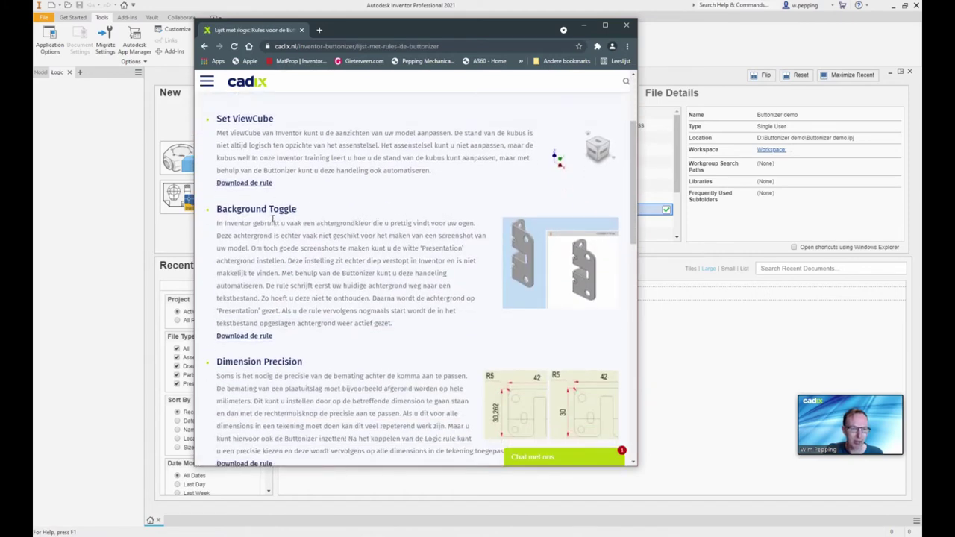
click(245, 337)
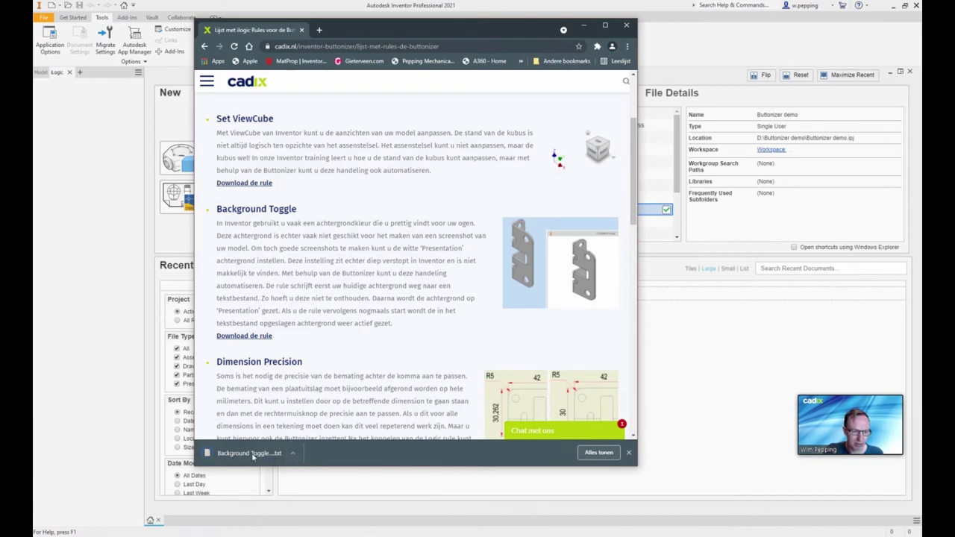
click(294, 455)
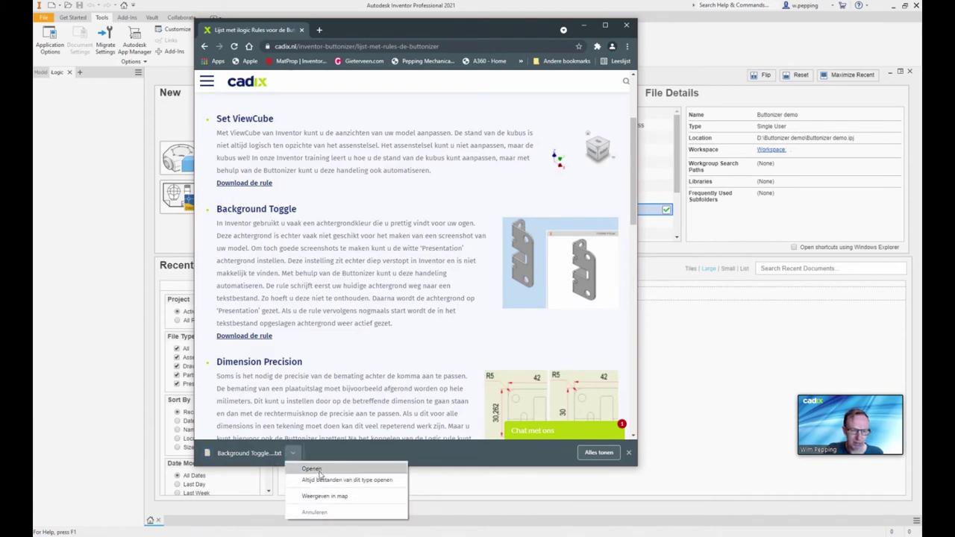
- Open the downloaded Background Toggle rule in Notepad, select all its code, then close Notepad and minimize Chrome
click(312, 468)
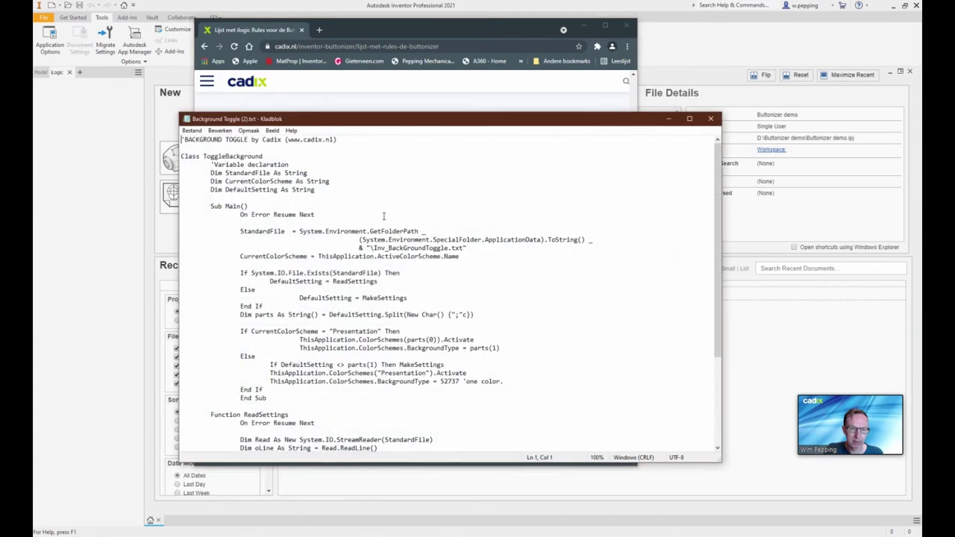
scroll(305, 399, down, 2)
scroll(305, 398, down, 2)
scroll(305, 399, down, 1)
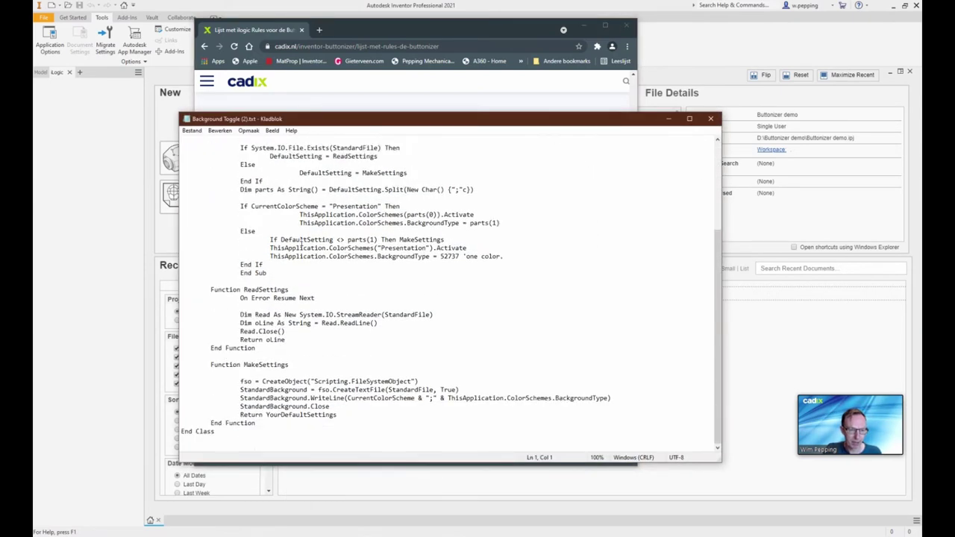
click(315, 223)
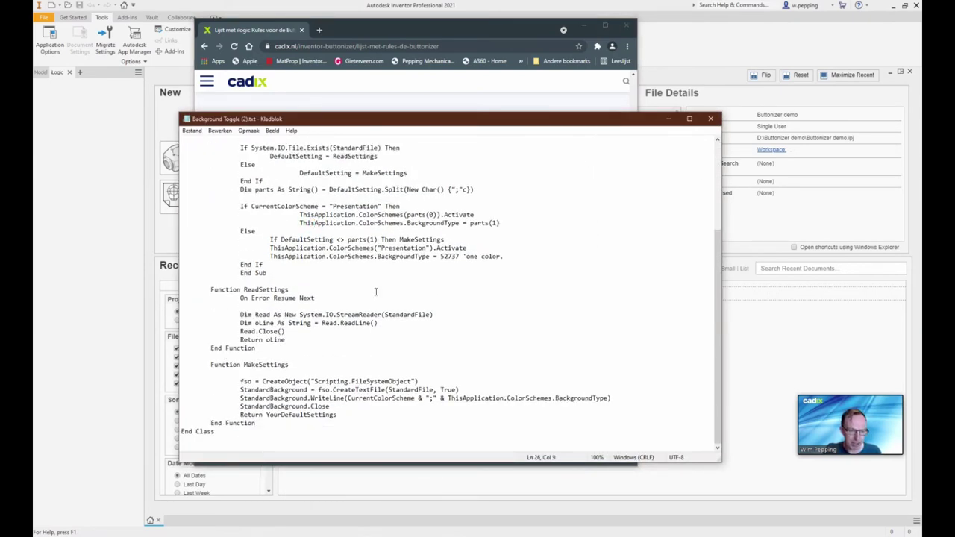
key(ctrl+a)
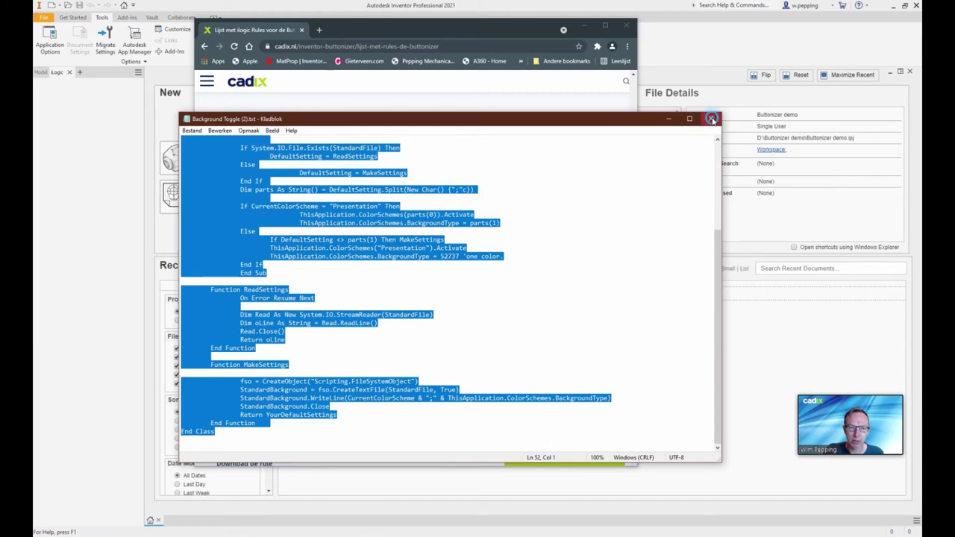
click(712, 120)
click(584, 25)
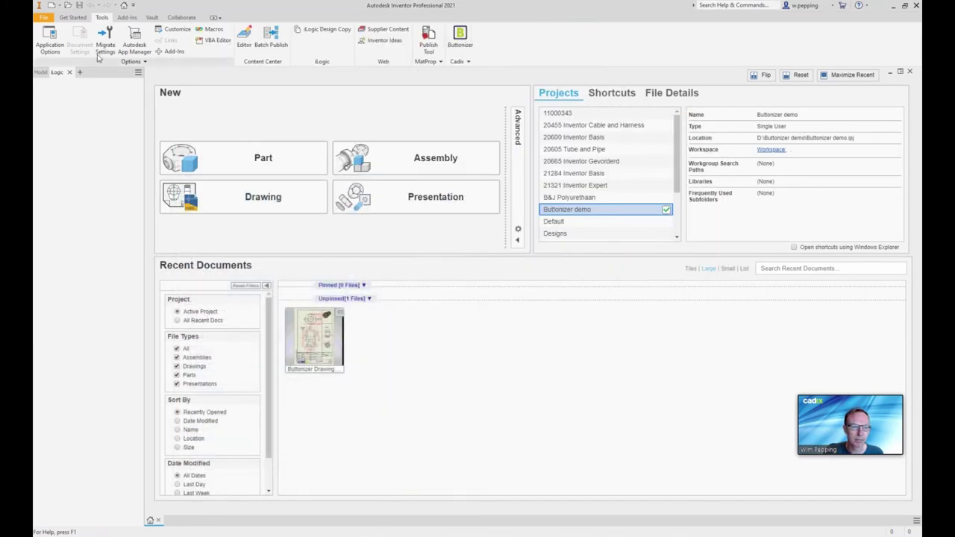
- Start a new part, Part5, and create a new external rule in the iLogic Sample Files folder
click(251, 157)
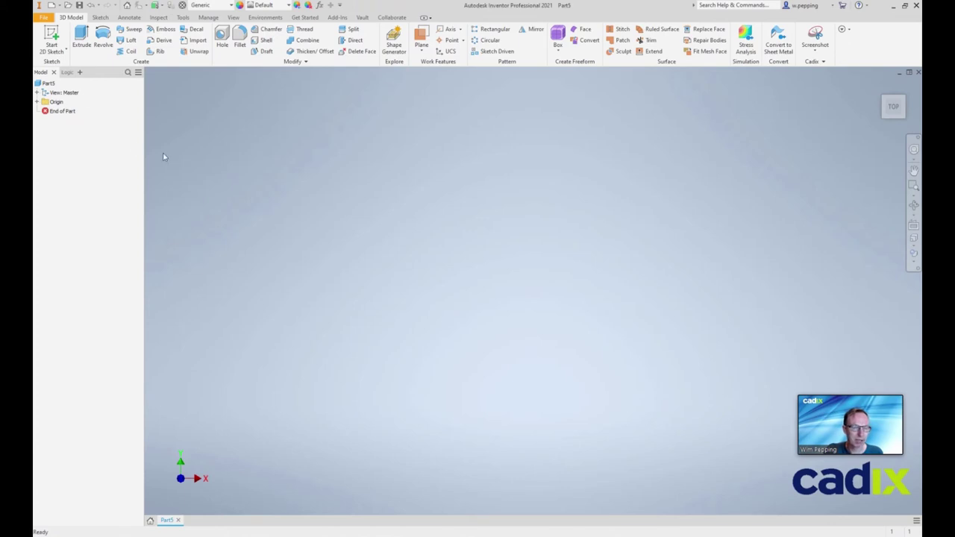
click(67, 72)
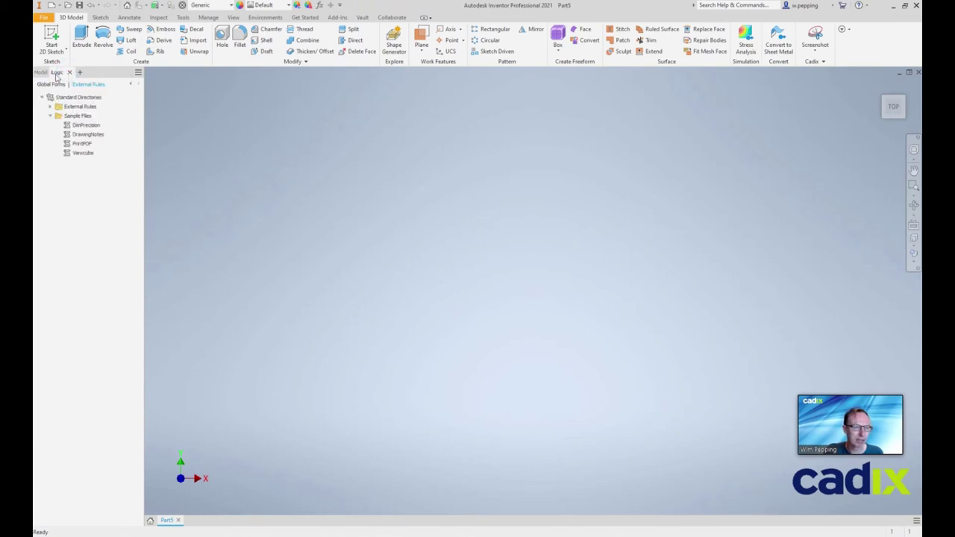
right_click(76, 116)
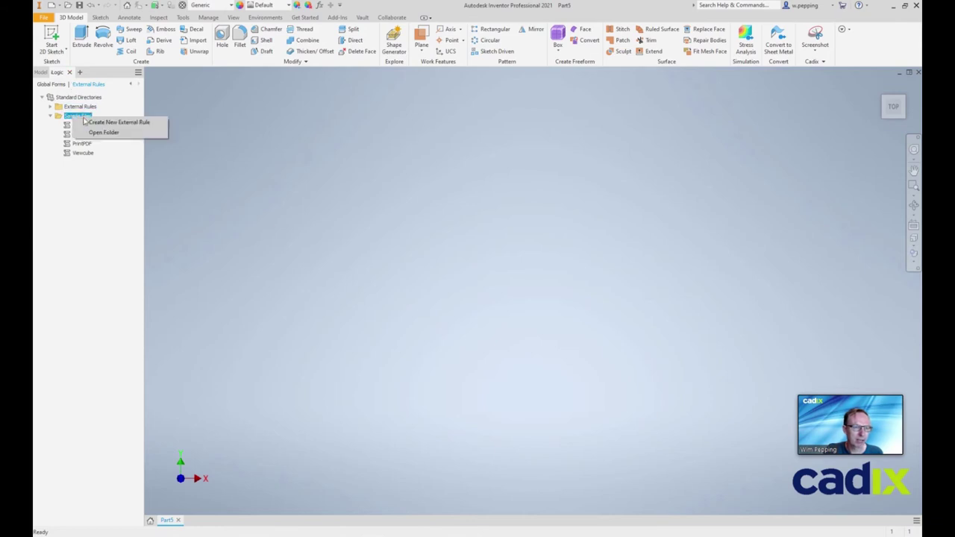
click(103, 122)
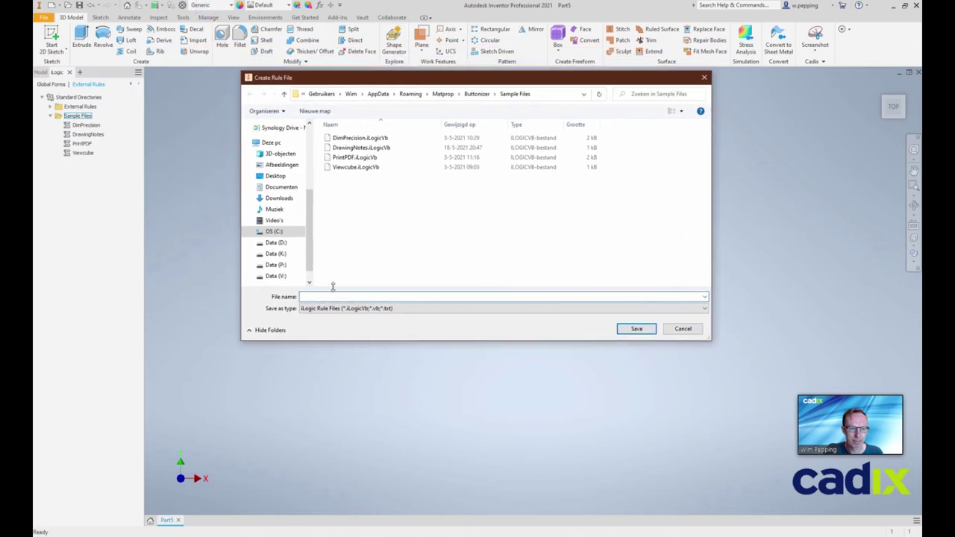
- Name the new external rule file BackgroundToggle and confirm it so its editor opens
click(324, 296)
text(BackgroundToggle)
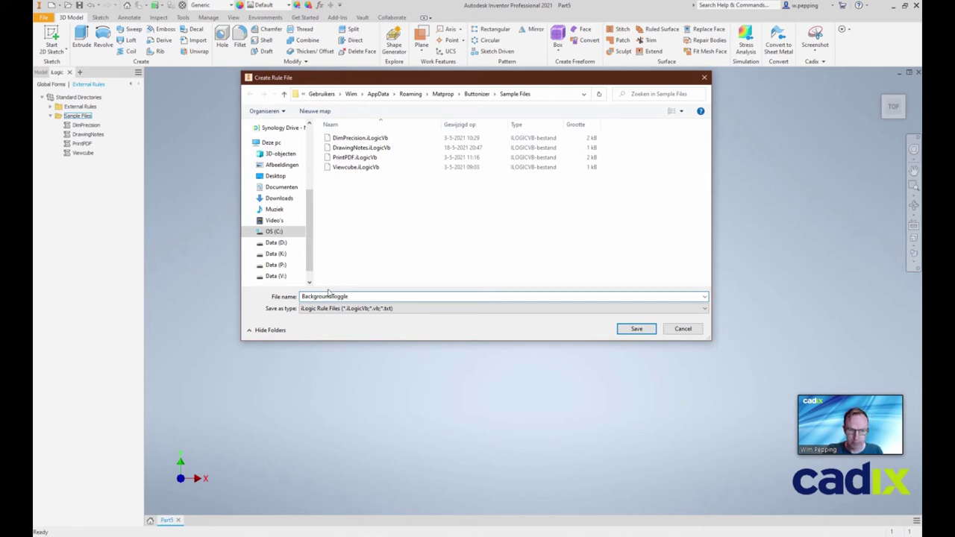
key(Return)
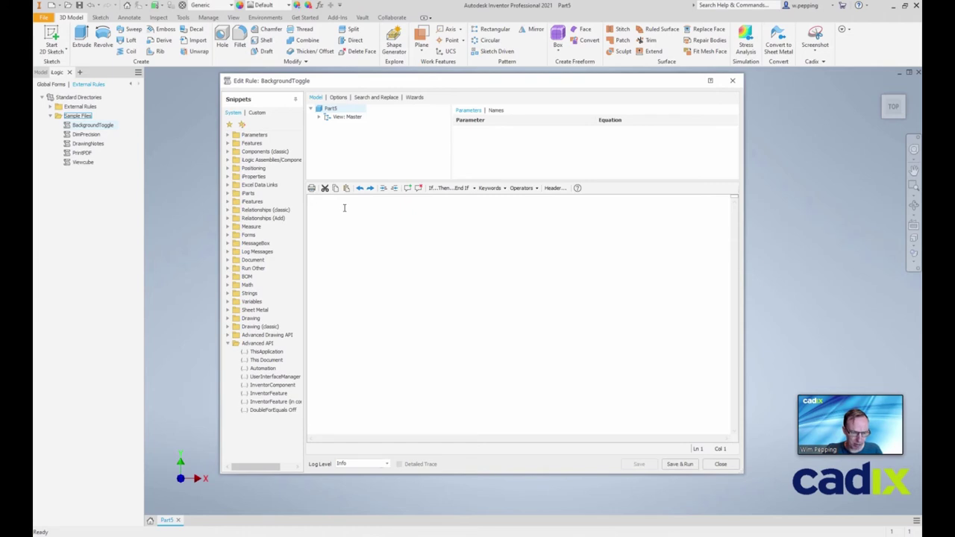
- Paste the ToggleBackground VB code into BackgroundToggle, save the rule and close the editor
key(ctrl+v)
scroll(494, 305, up, 5)
scroll(645, 415, up, 2)
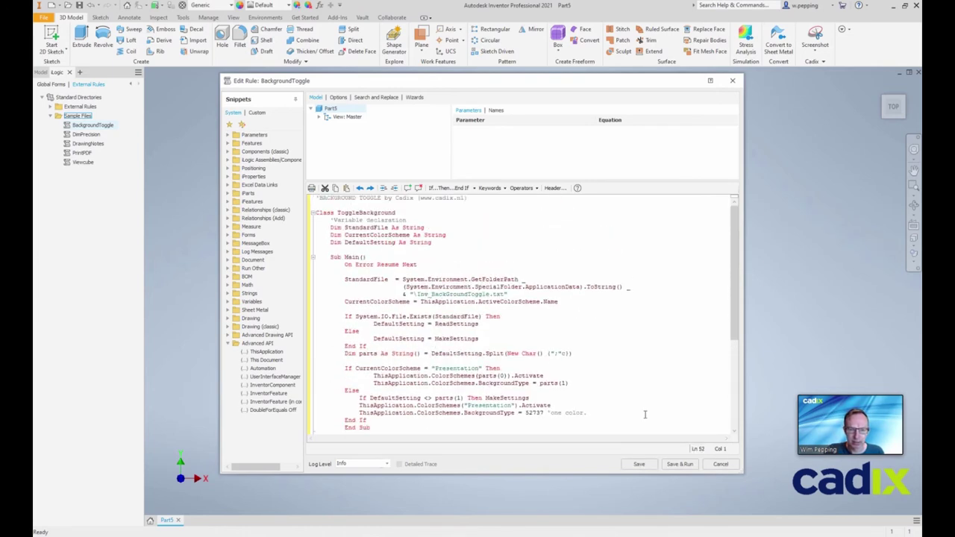
click(638, 465)
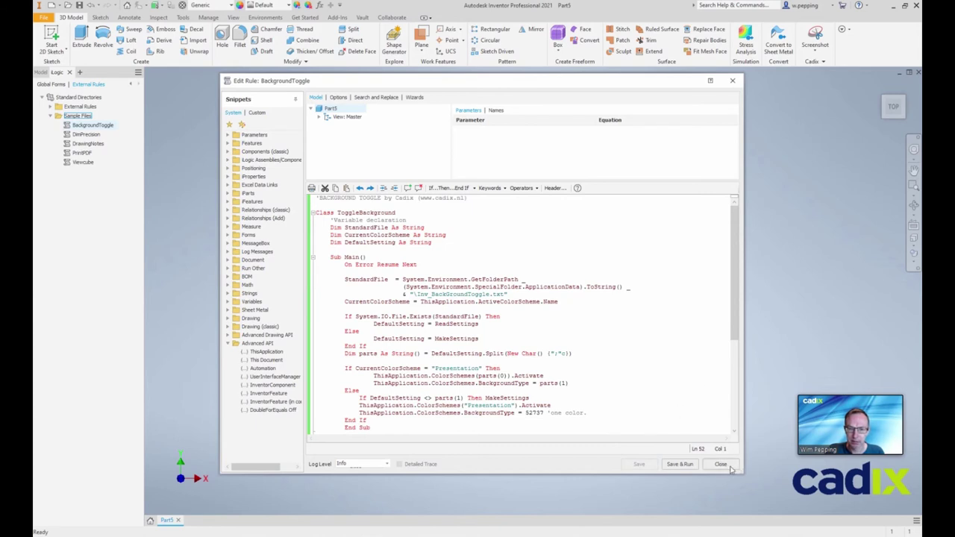
click(720, 465)
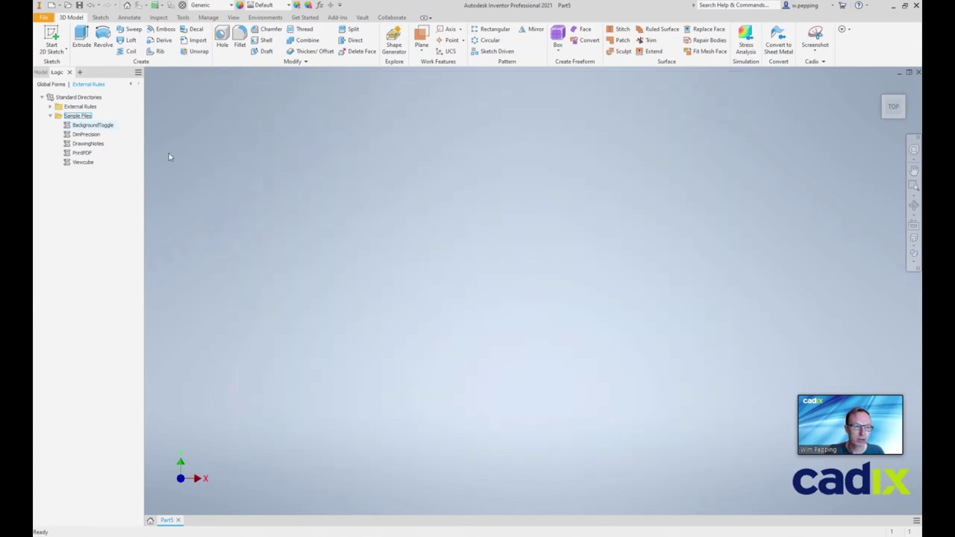
mouse_move(893, 106)
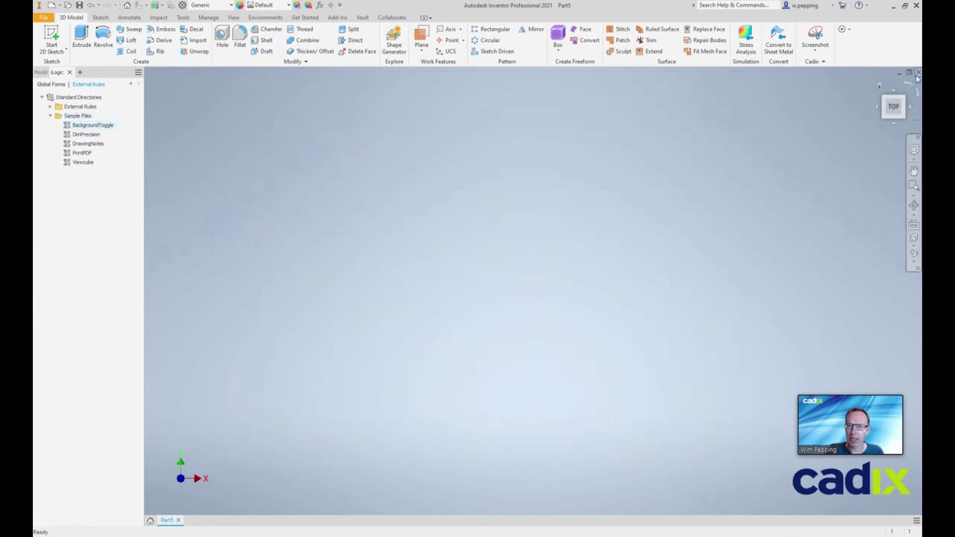
- Close Part5 and open the Buttonizer editor from the Tools tab
click(919, 72)
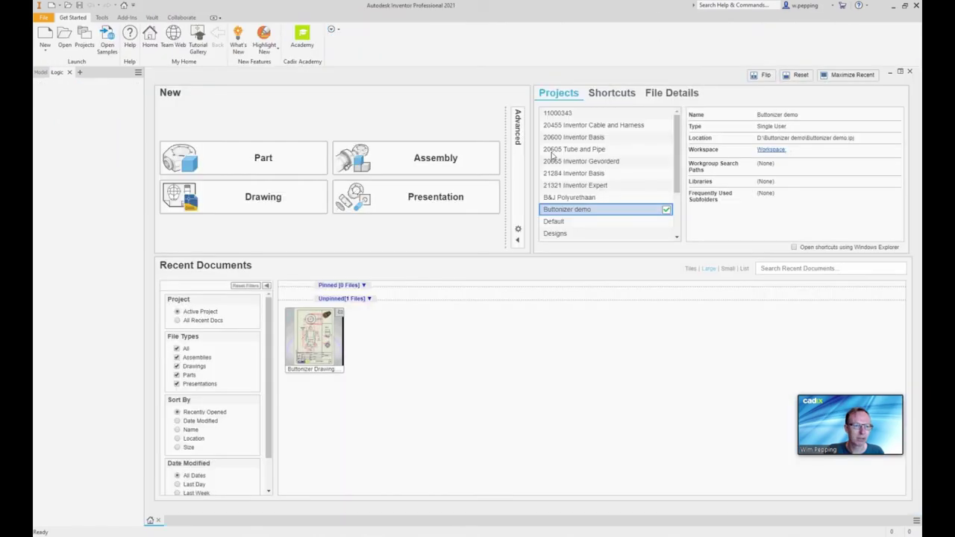
click(102, 17)
click(460, 41)
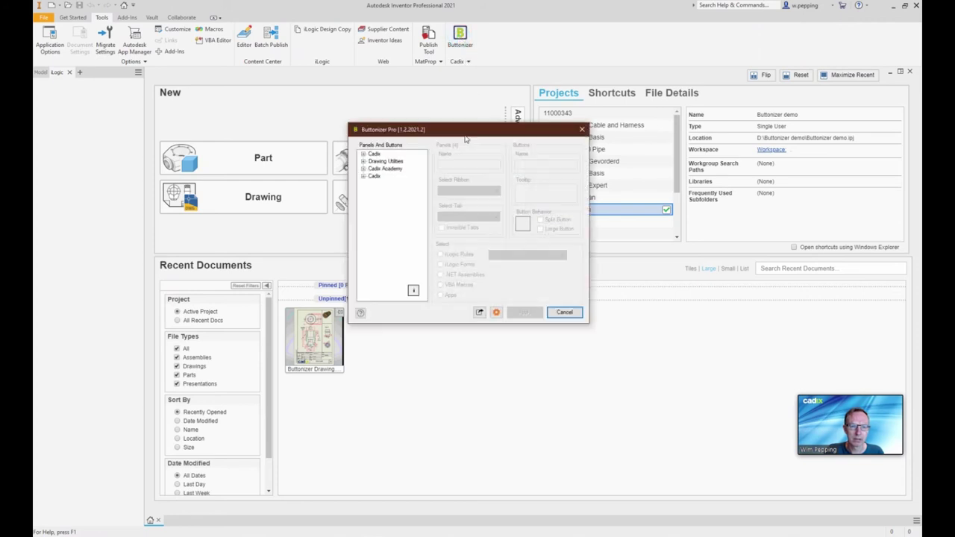
- Add a new large button named Achtergrond next to Screenshot in the Cadix panel and start choosing its icon
click(363, 177)
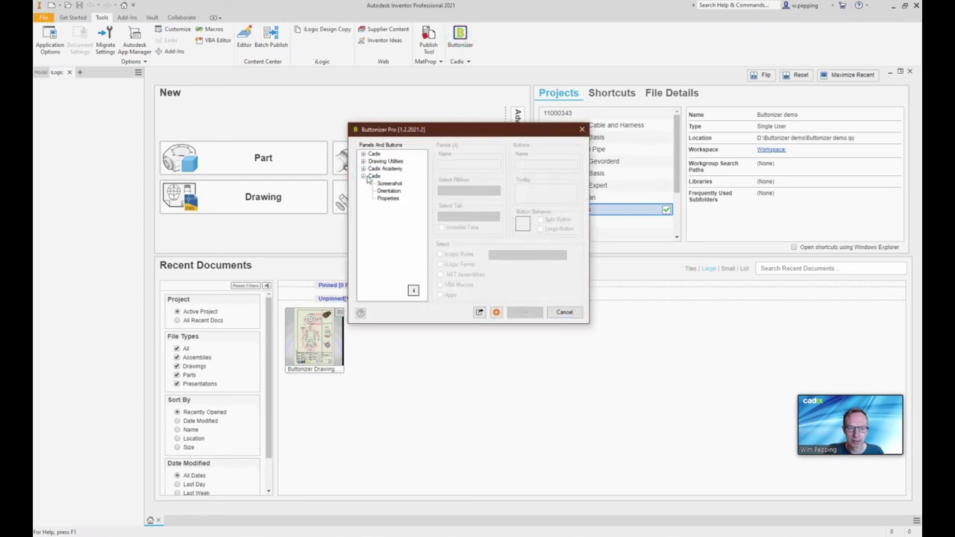
click(388, 183)
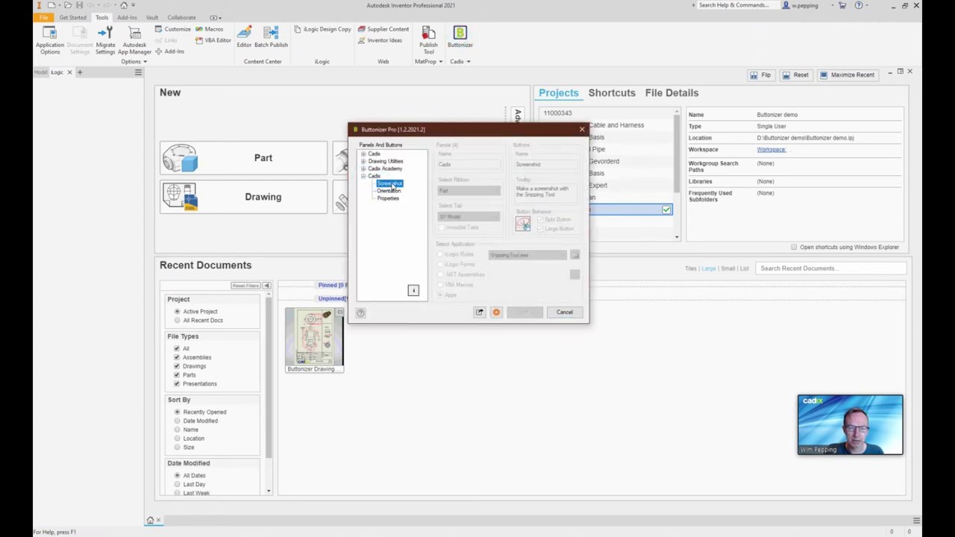
right_click(391, 184)
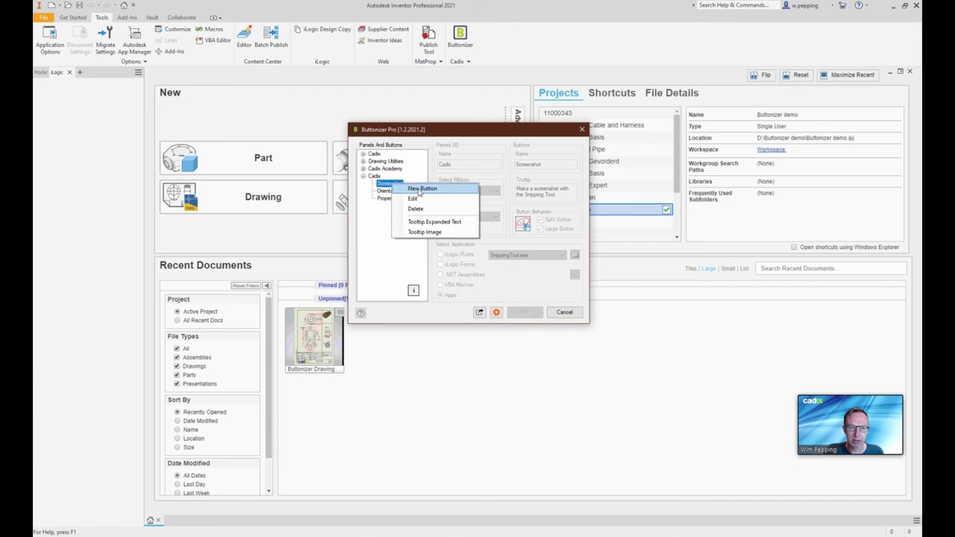
click(421, 189)
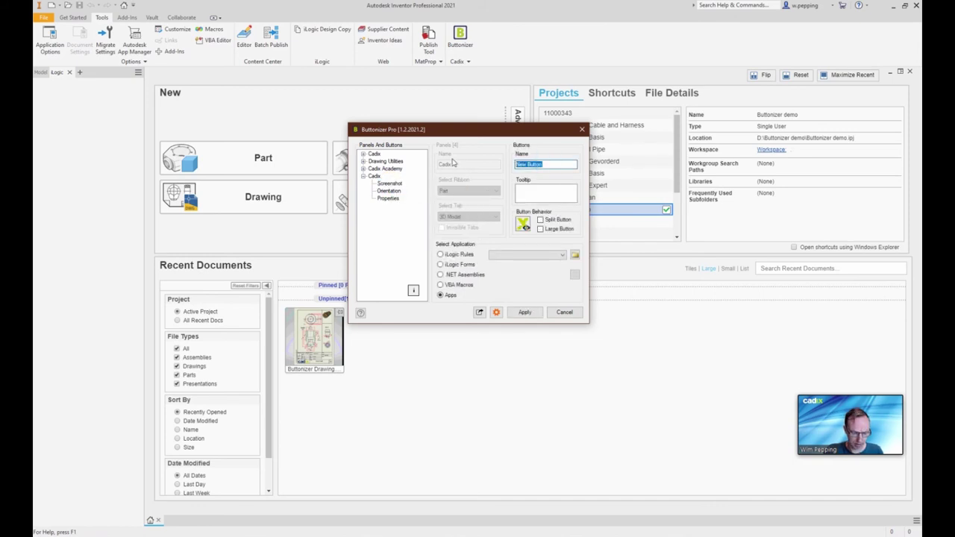
text(Achtergrond)
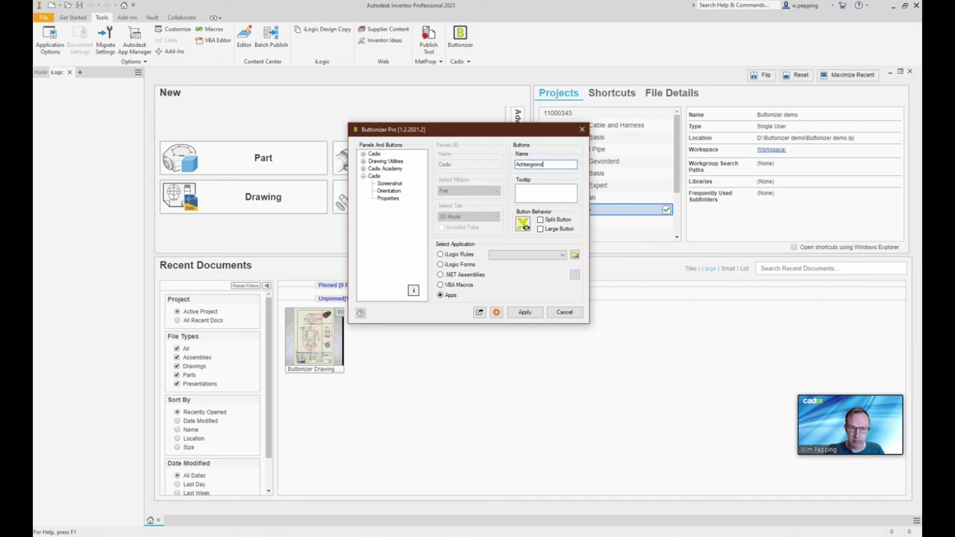
click(541, 230)
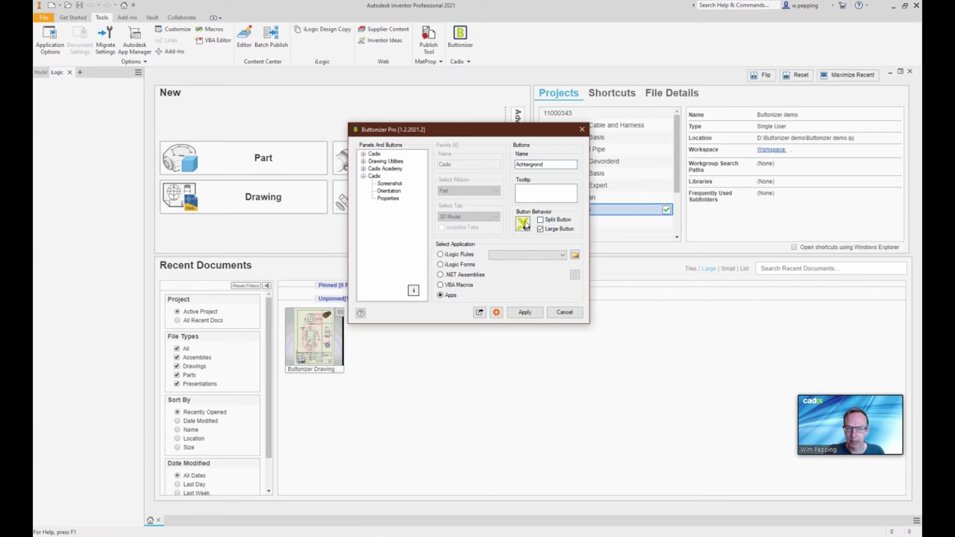
click(525, 226)
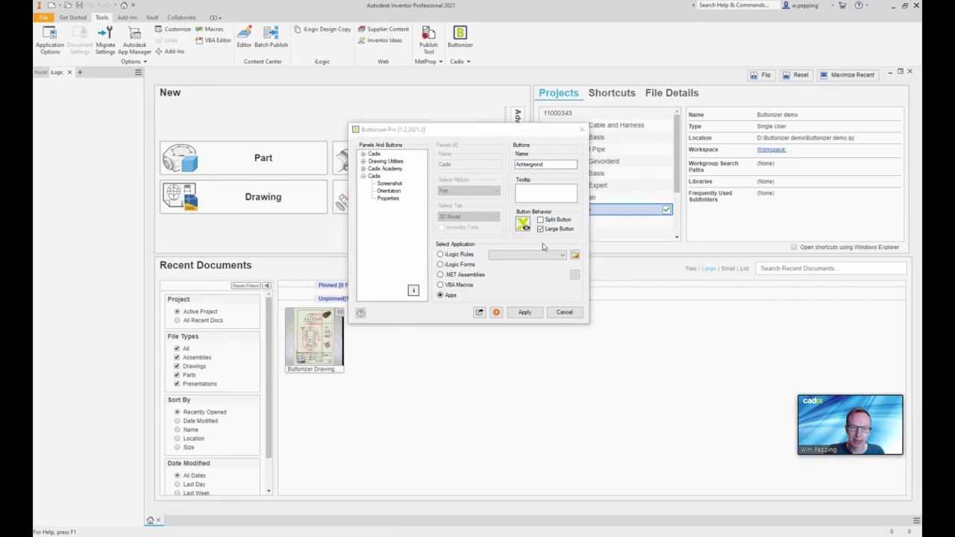
- Use Toggle.png from Data (D:) > Buttonizer demo as the Achtergrond button's icon
drag(587, 148, 535, 106)
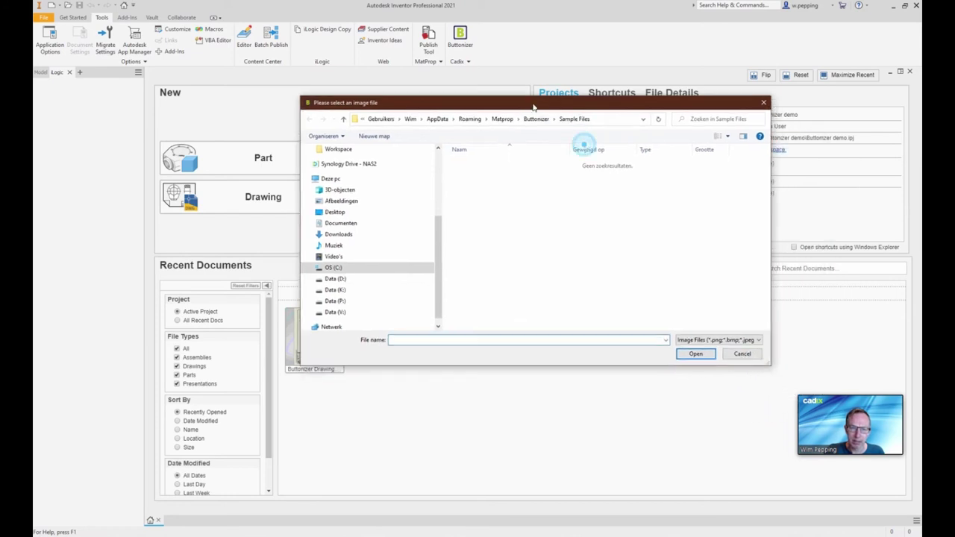
click(374, 280)
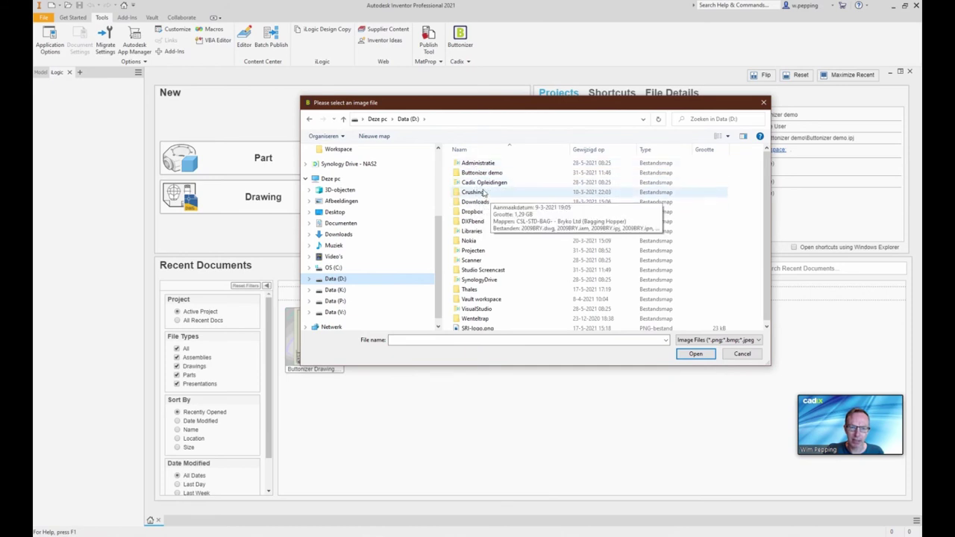
double_click(482, 172)
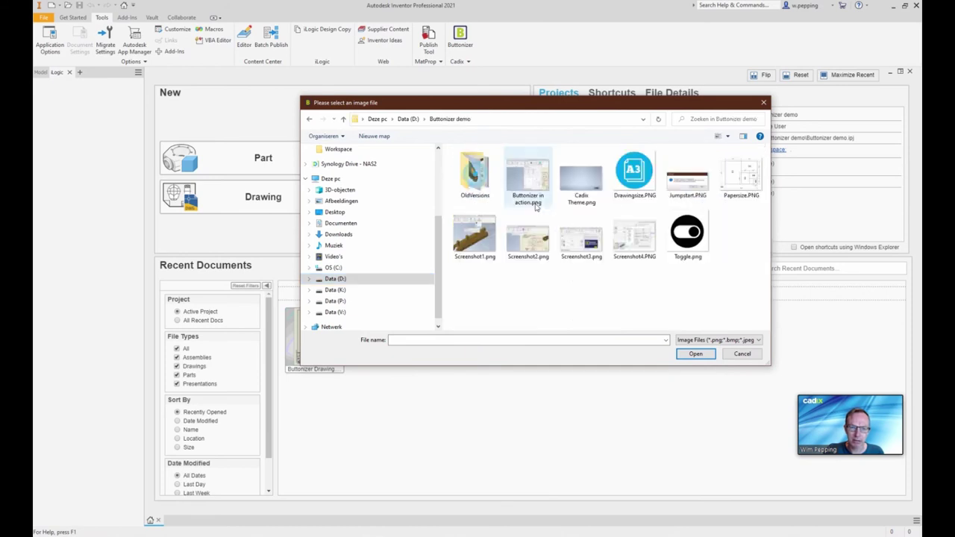
click(688, 238)
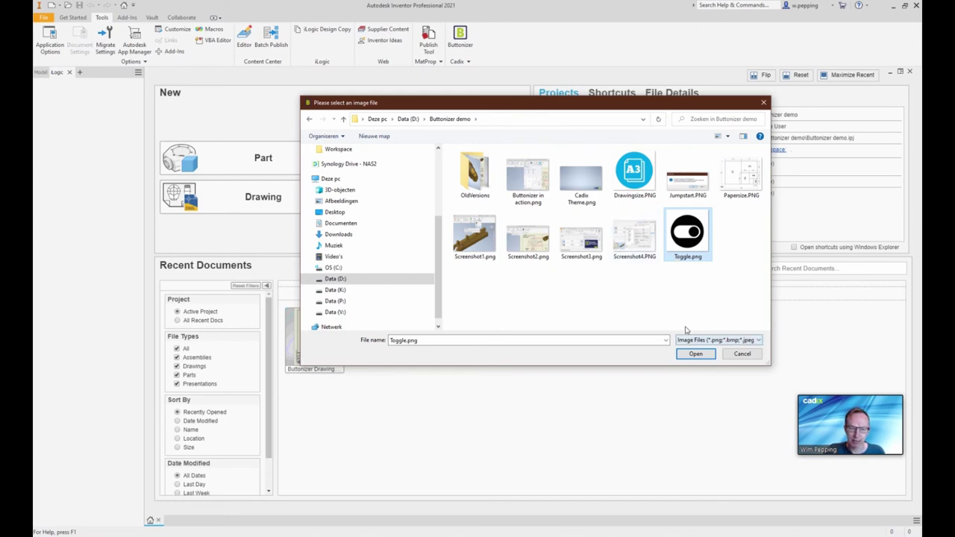
click(695, 354)
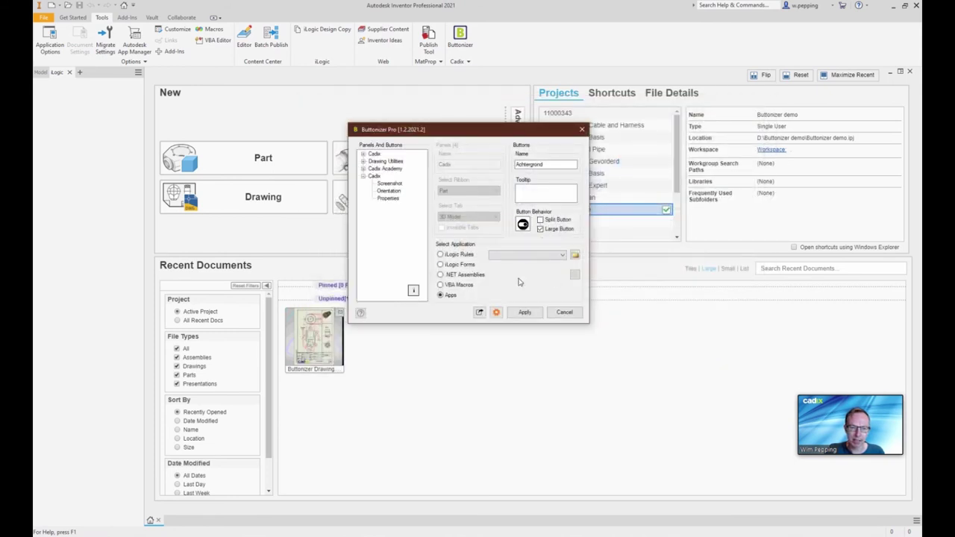
- Set Achtergrond to run the iLogic rule BackgroundToggle, apply it, and close the button editor
click(440, 254)
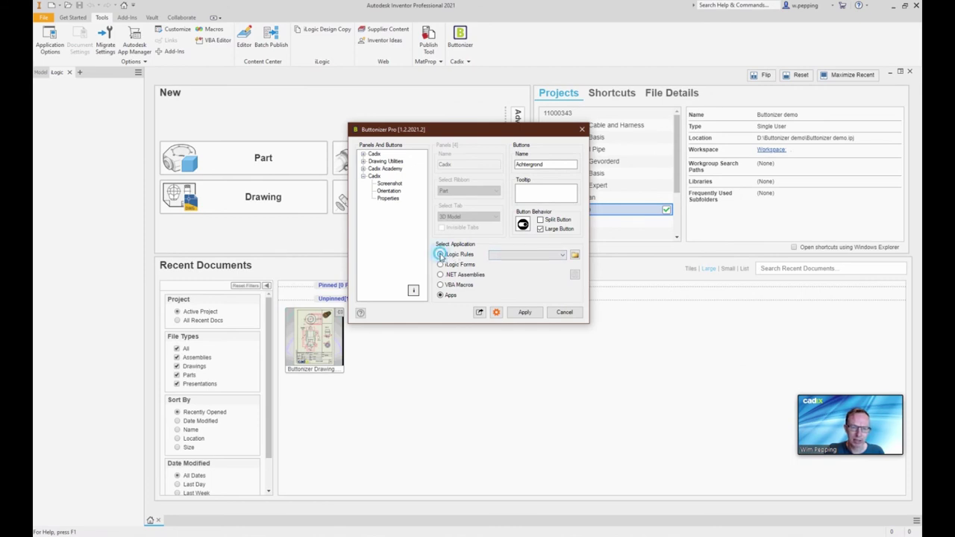
click(563, 256)
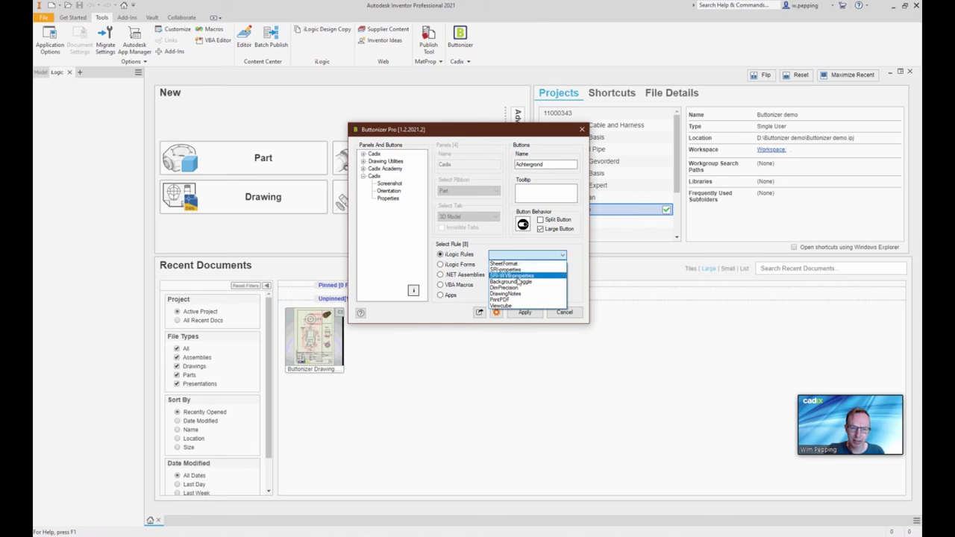
click(507, 282)
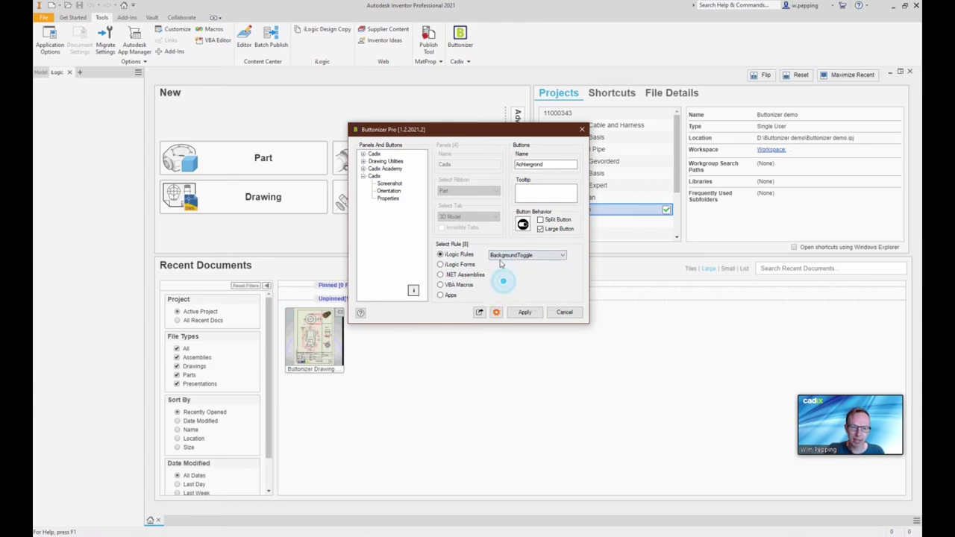
click(525, 314)
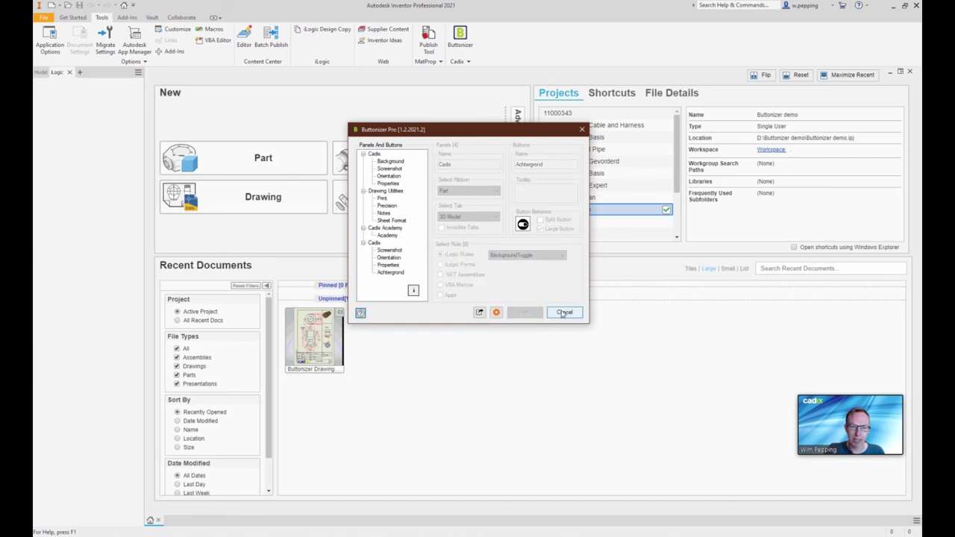
click(563, 313)
- Confirm closing Buttonizer, quit Inventor, and relaunch Inventor 2021 from the Start menu
click(520, 248)
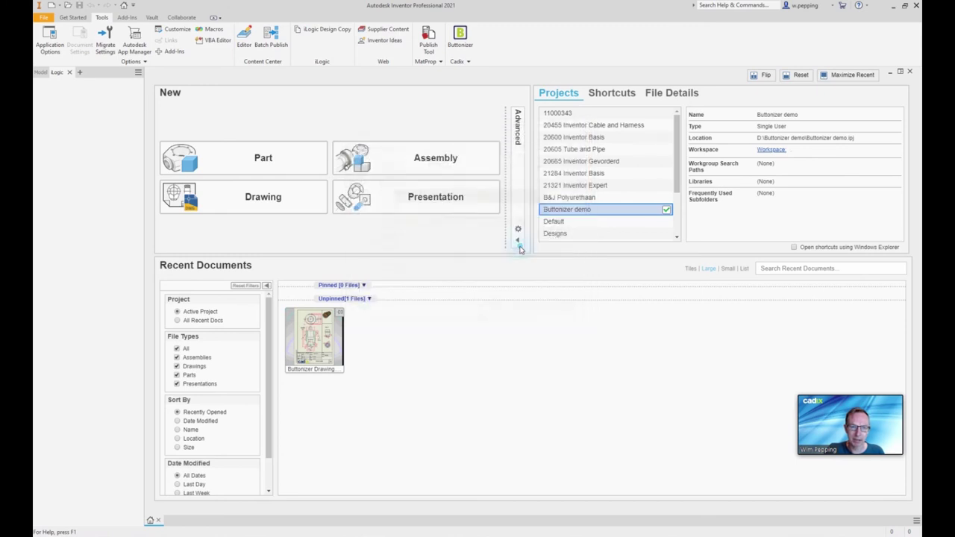
click(918, 6)
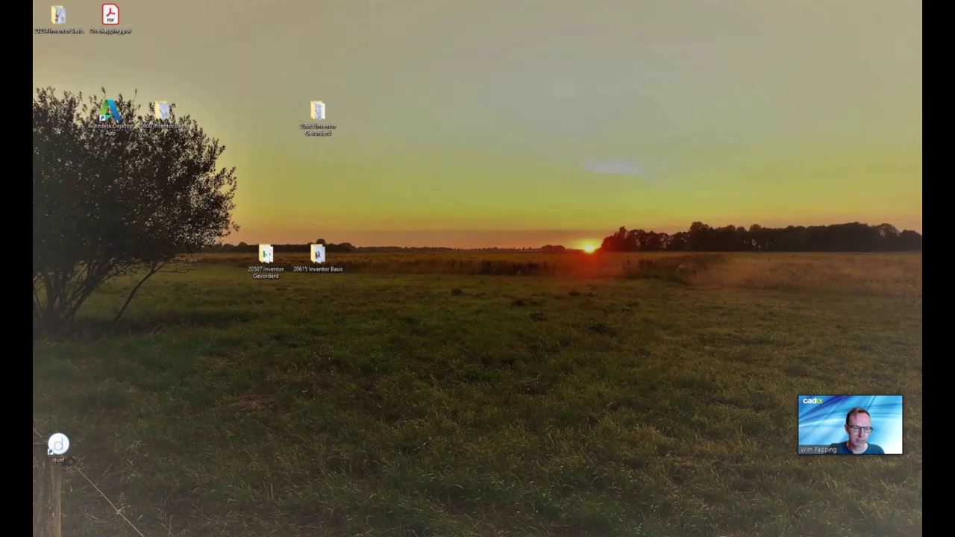
click(44, 532)
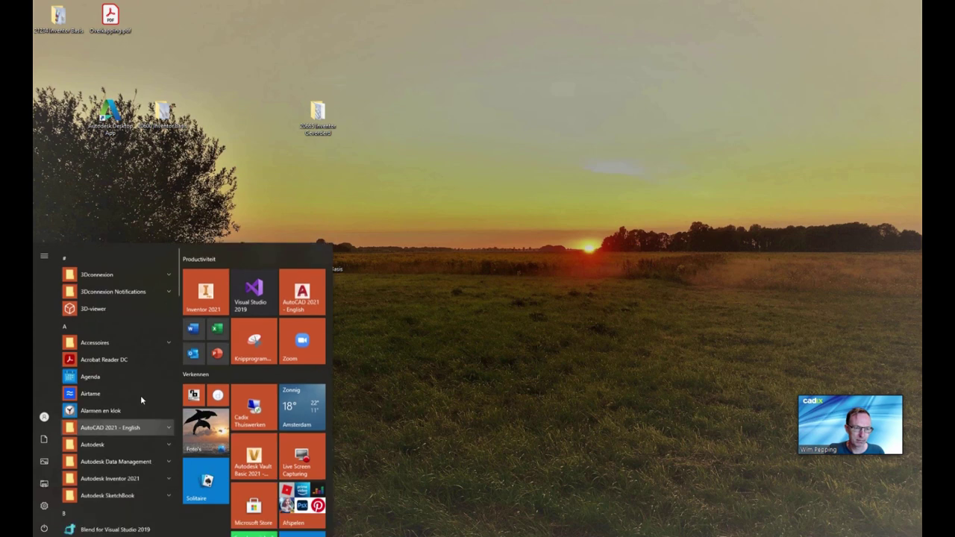
click(206, 292)
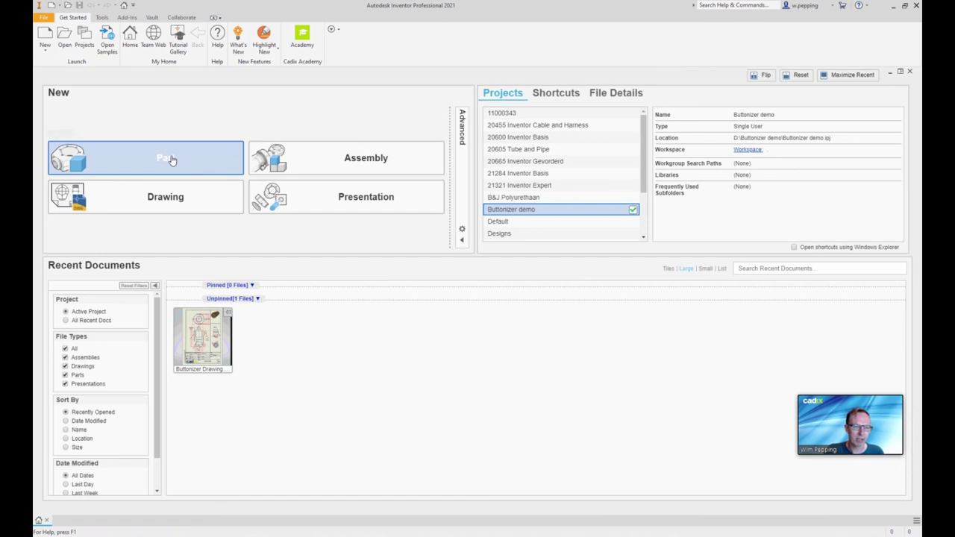
- Create a new part, Part1, and toggle its viewport background to plain white with the Achtergrond button
click(171, 160)
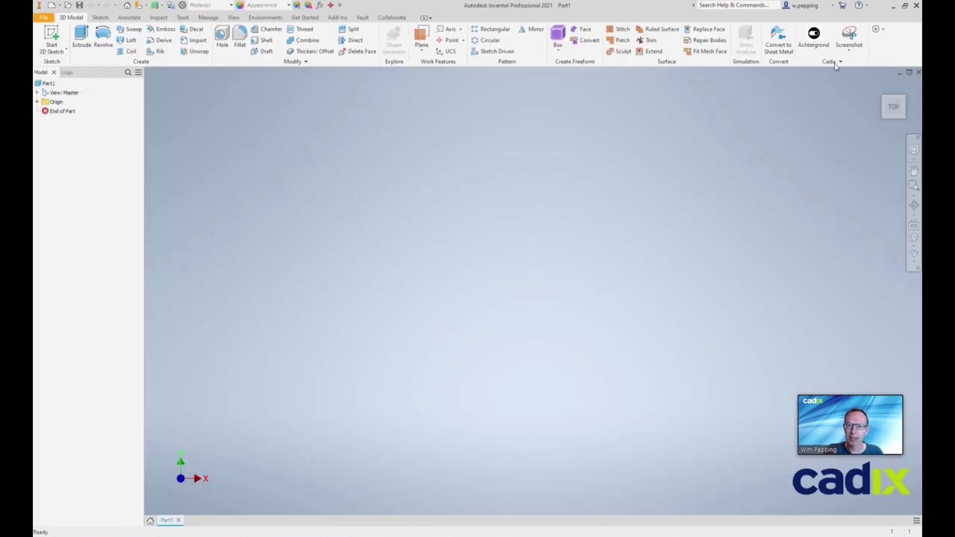
click(816, 38)
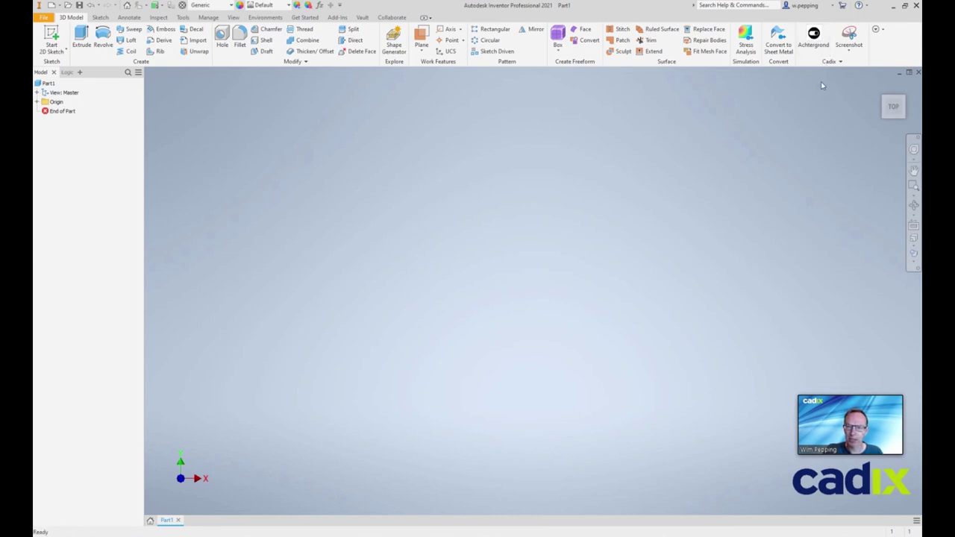
click(816, 37)
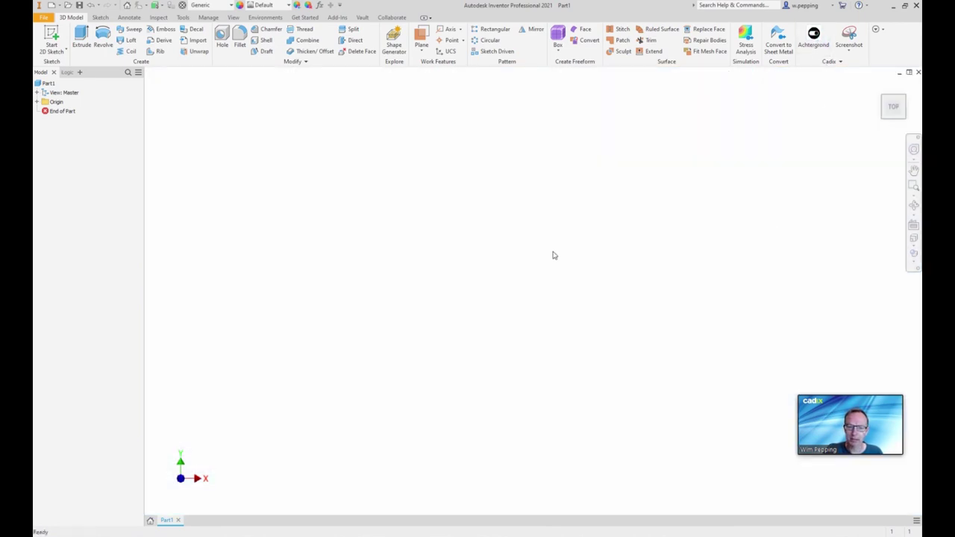